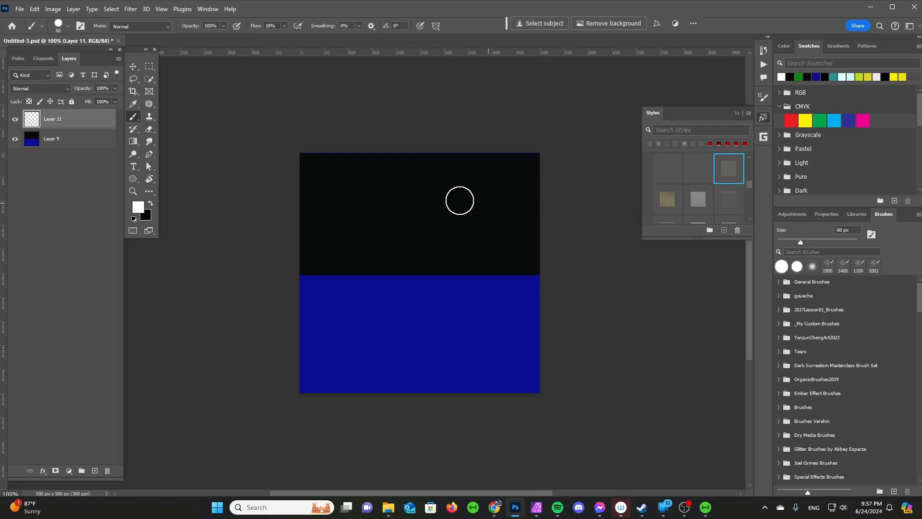
Paint two crossing diagonal white brush strokes forming an X on Layer 11.
{"action": "left_click_drag", "start_coordinate": [340, 193], "coordinate": [473, 340]}
{"action": "mouse_move", "coordinate": [472, 205]}
{"action": "left_mouse_down"}
{"action": "mouse_move", "coordinate": [430, 239]}
{"action": "mouse_move", "coordinate": [352, 353]}
{"action": "left_mouse_up"}
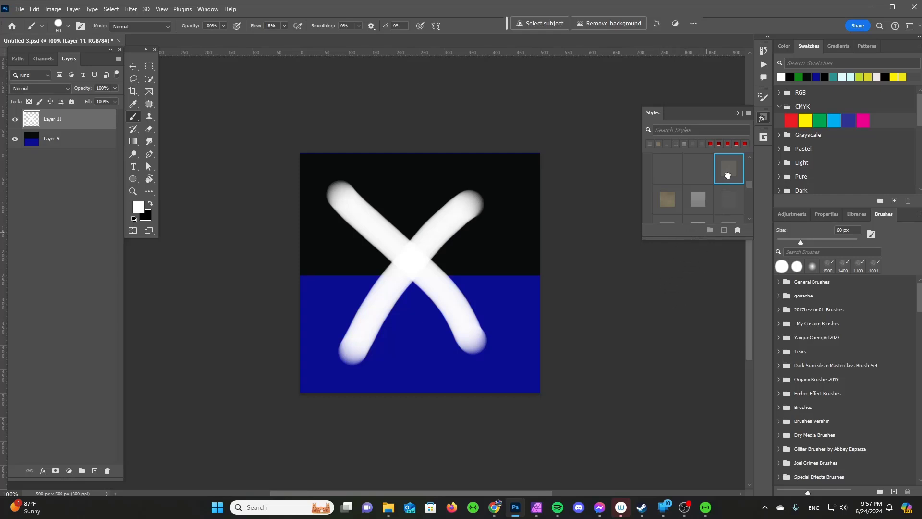
Apply an embossed style from the Styles panel to the X and hide background Layer 9.
{"action": "left_click", "coordinate": [728, 179]}
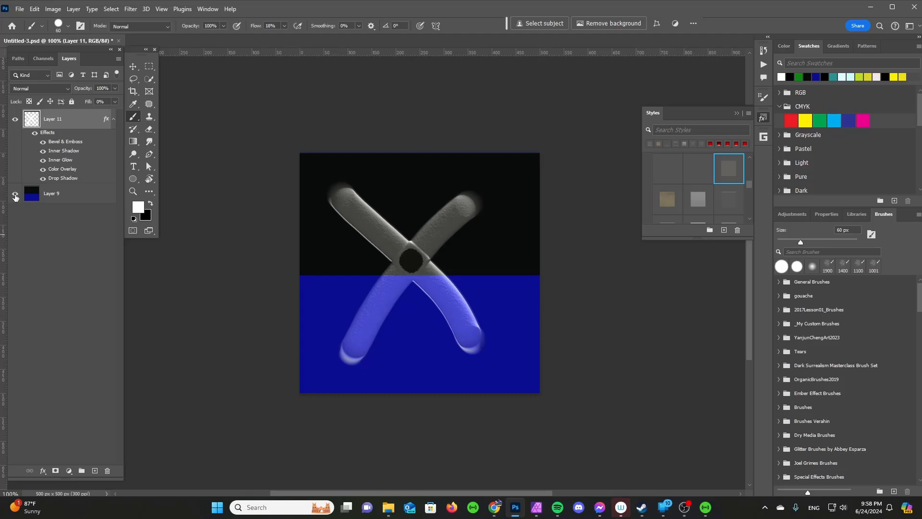
{"action": "left_click", "coordinate": [14, 196]}
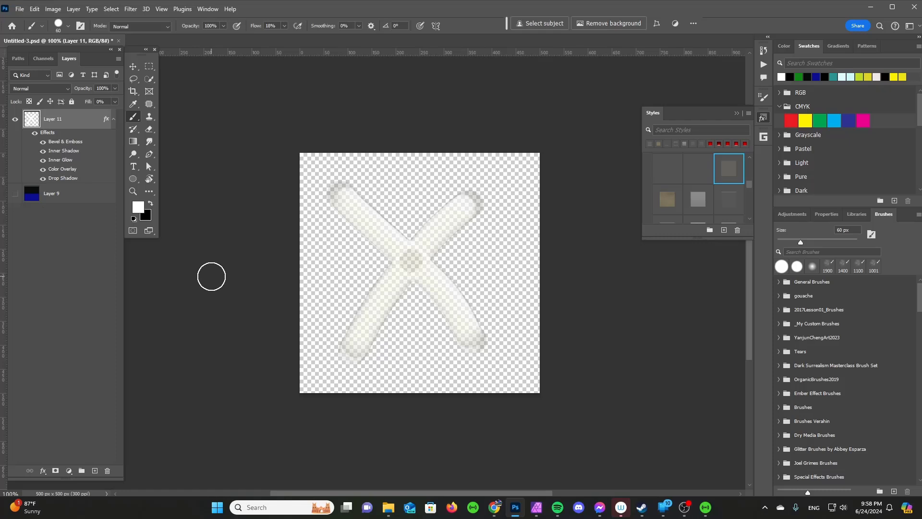
Save the document in Photoshop format as tester.psd.
{"action": "left_click", "coordinate": [20, 11]}
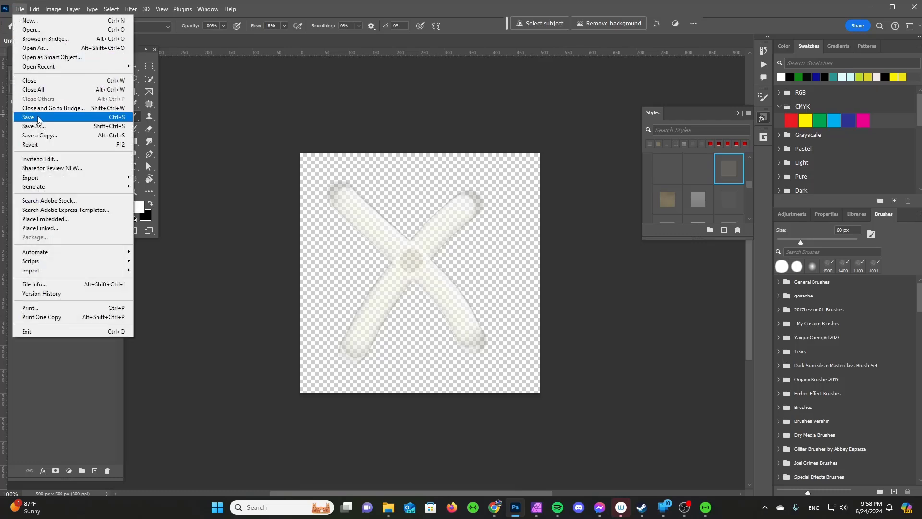
{"action": "left_click", "coordinate": [27, 127]}
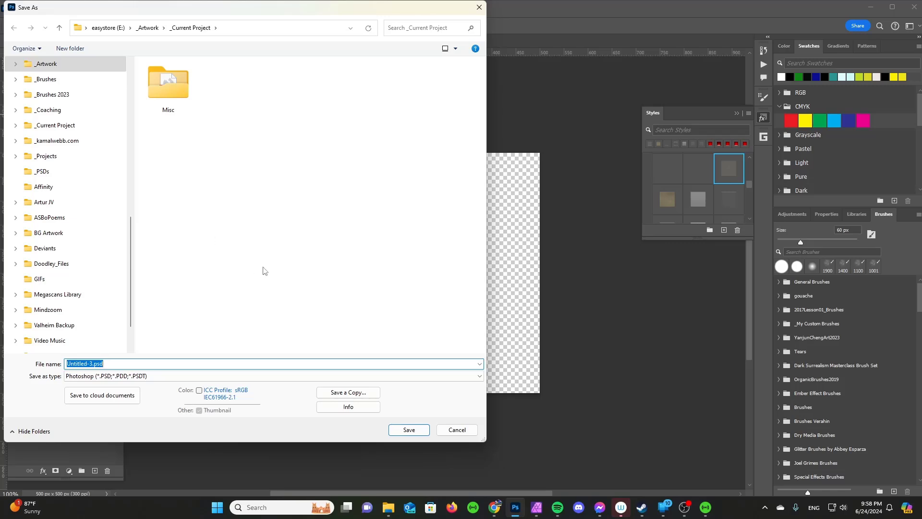
{"action": "type", "text": "tester"}
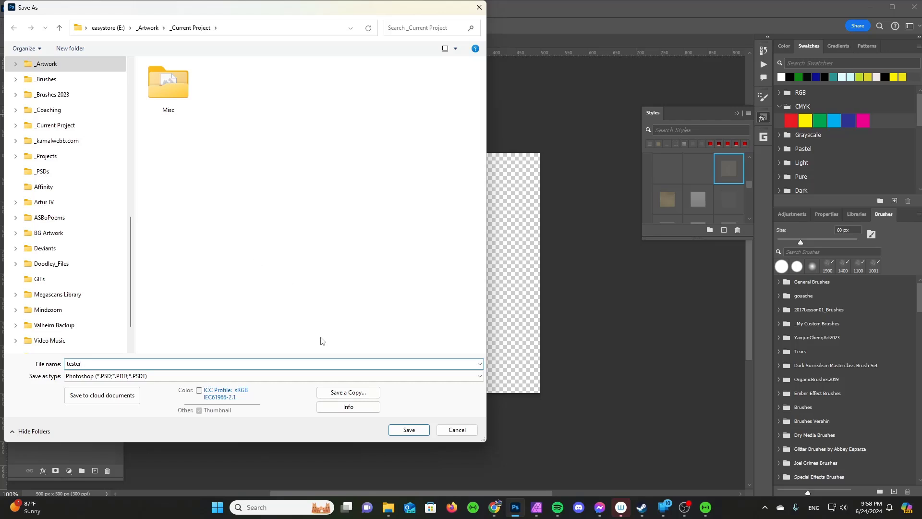
{"action": "left_click", "coordinate": [410, 430]}
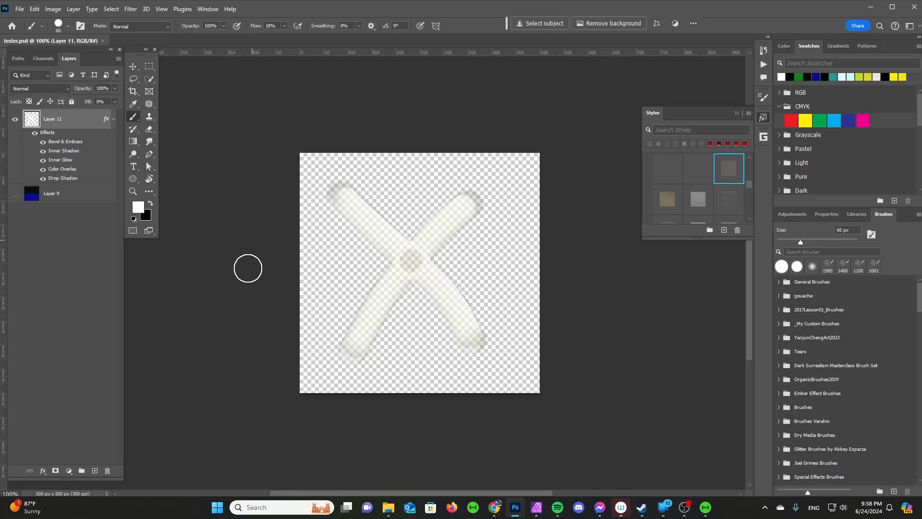
Switch to Affinity Photo, deselect the current pixel layer, and open tester.psd.
{"action": "left_click", "coordinate": [538, 508]}
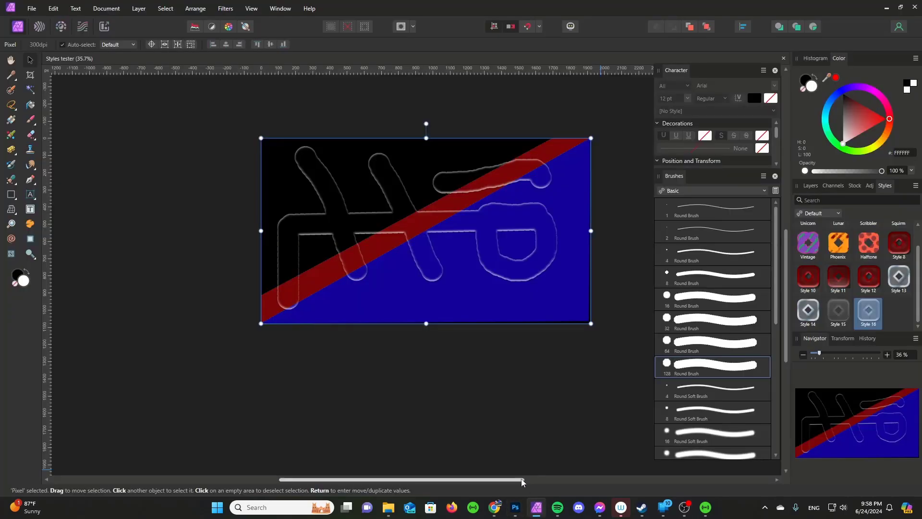
{"action": "left_click", "coordinate": [488, 436]}
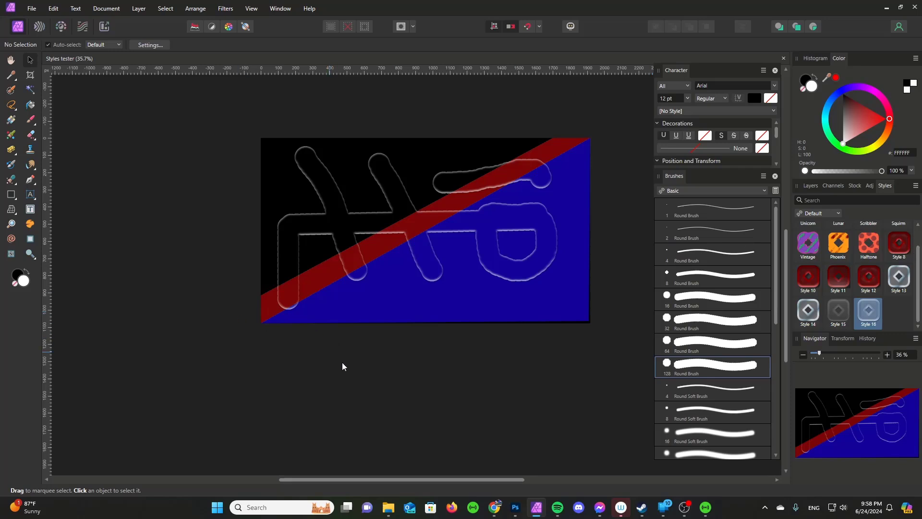
{"action": "left_click", "coordinate": [32, 11]}
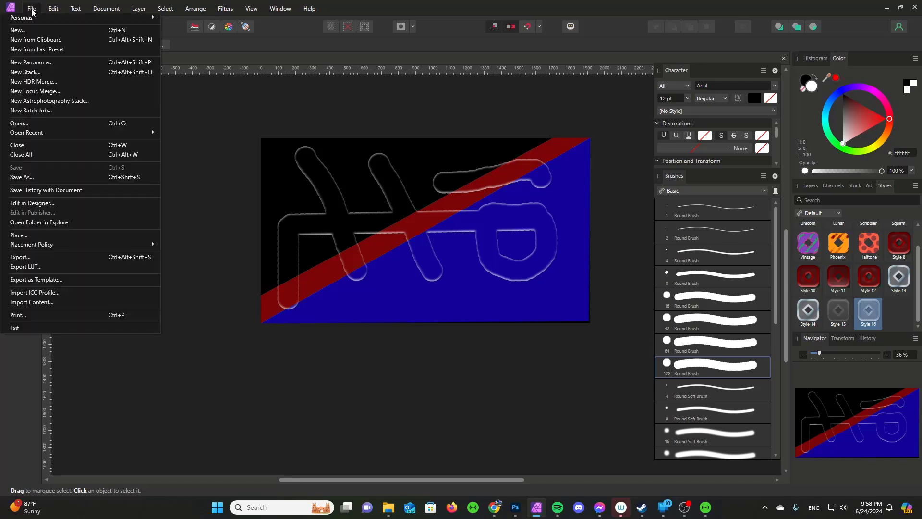
{"action": "left_click", "coordinate": [28, 126]}
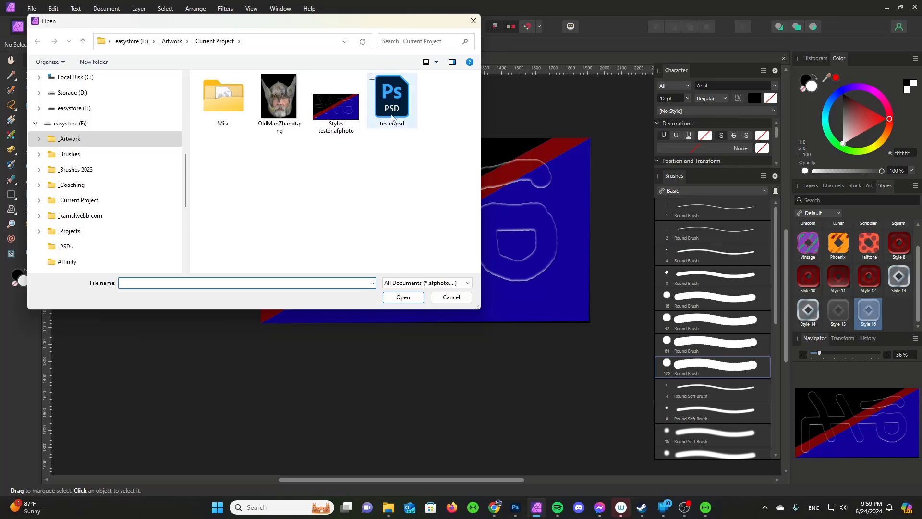
{"action": "left_click", "coordinate": [394, 117]}
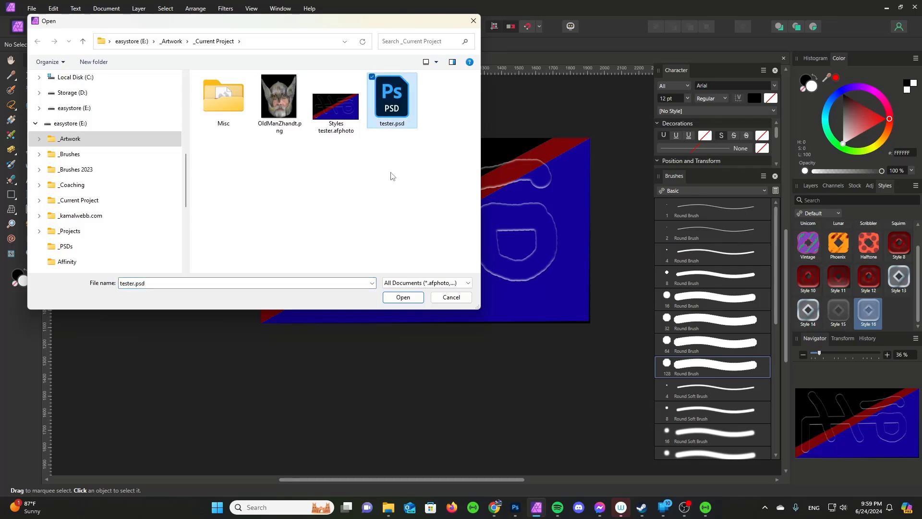
{"action": "left_click", "coordinate": [403, 297]}
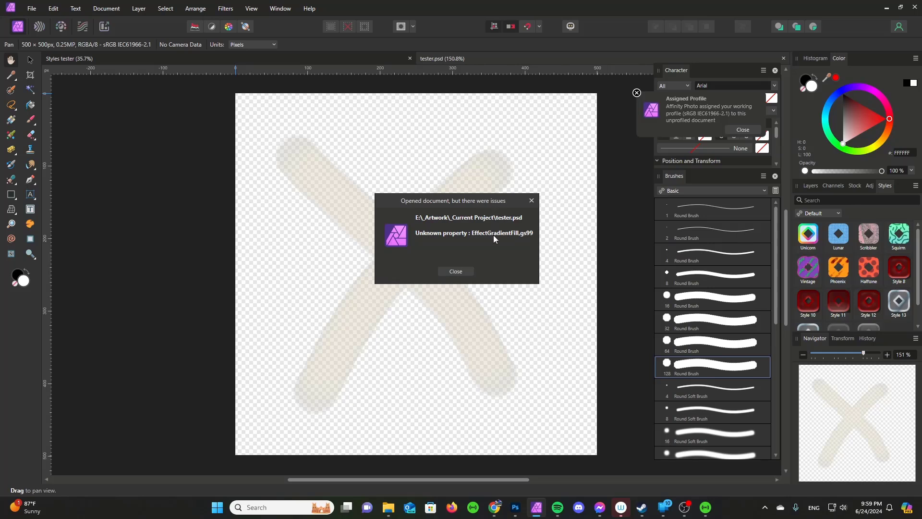
Dismiss the import warning, select the X layer, and create Style 17 from its effects.
{"action": "left_click", "coordinate": [456, 272]}
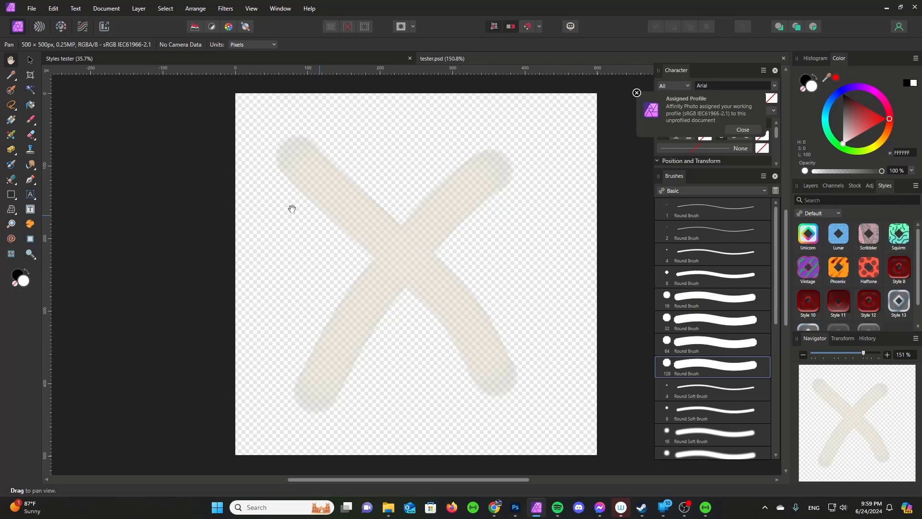
{"action": "left_click", "coordinate": [30, 60]}
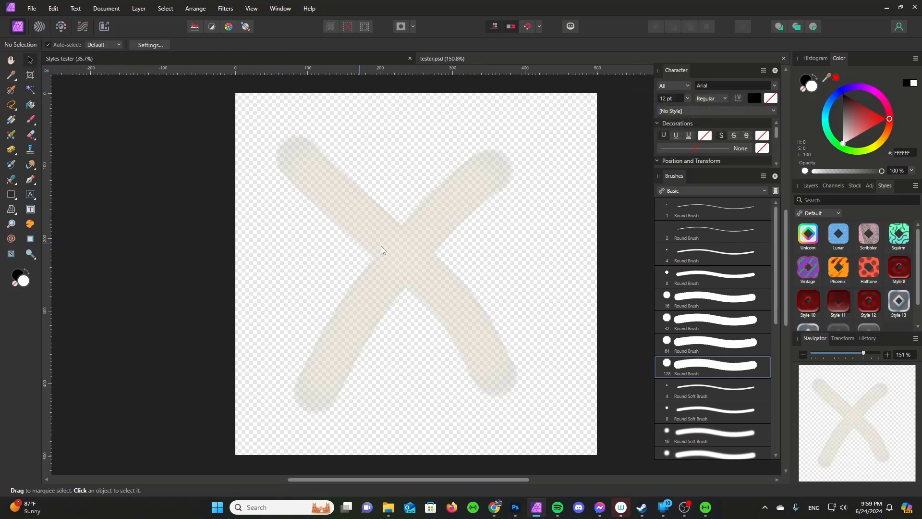
{"action": "left_click", "coordinate": [399, 243]}
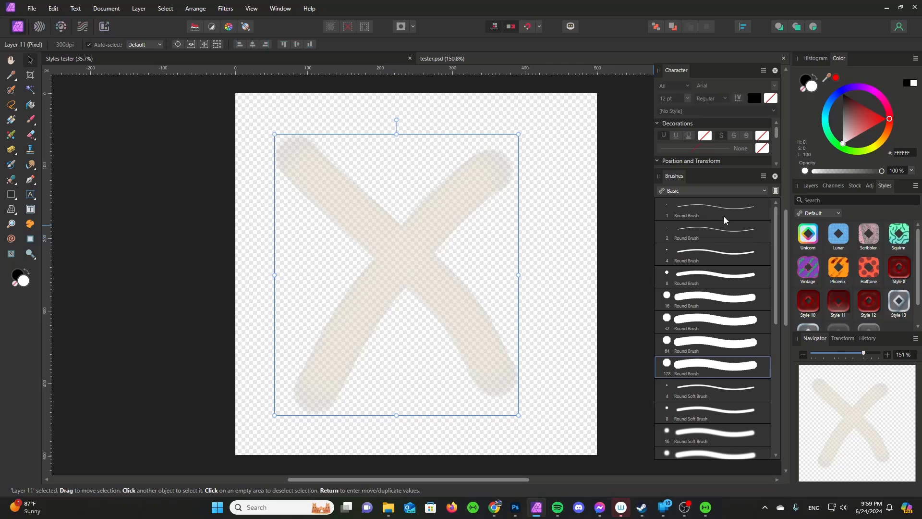
{"action": "left_click", "coordinate": [810, 185]}
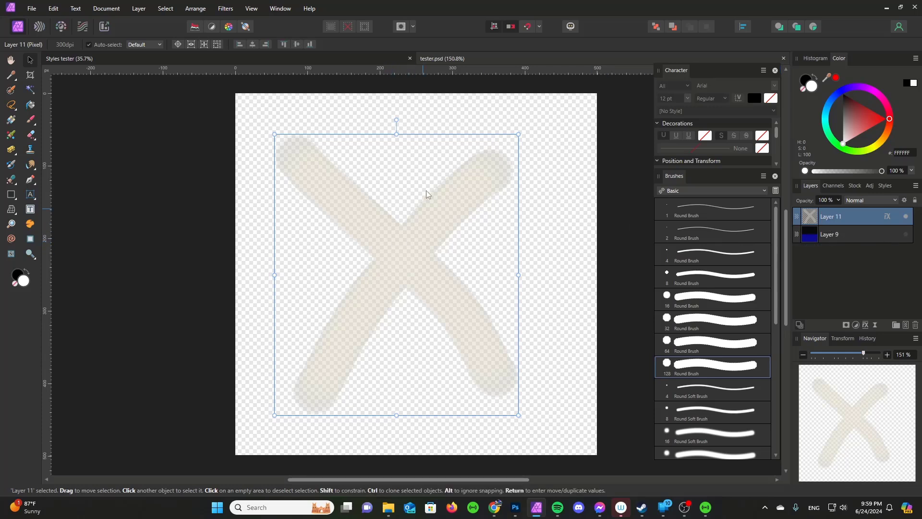
{"action": "right_click", "coordinate": [406, 249]}
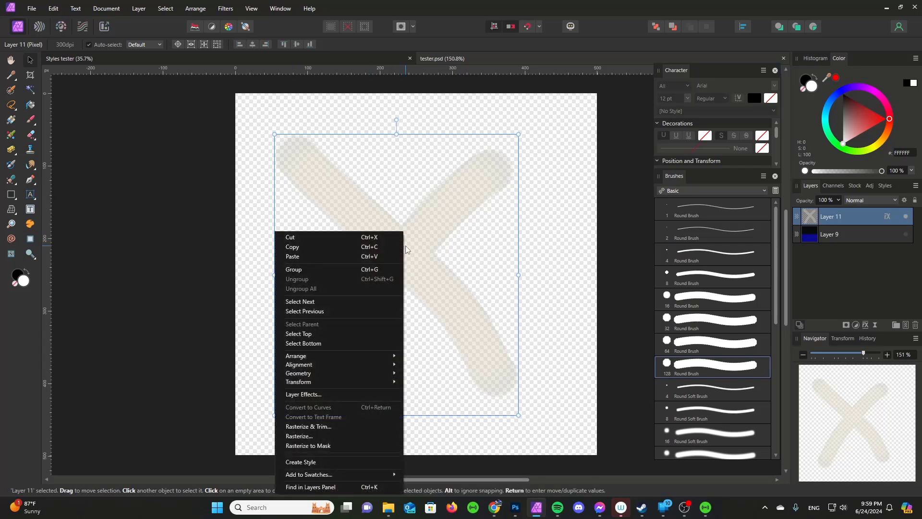
{"action": "left_click", "coordinate": [313, 462]}
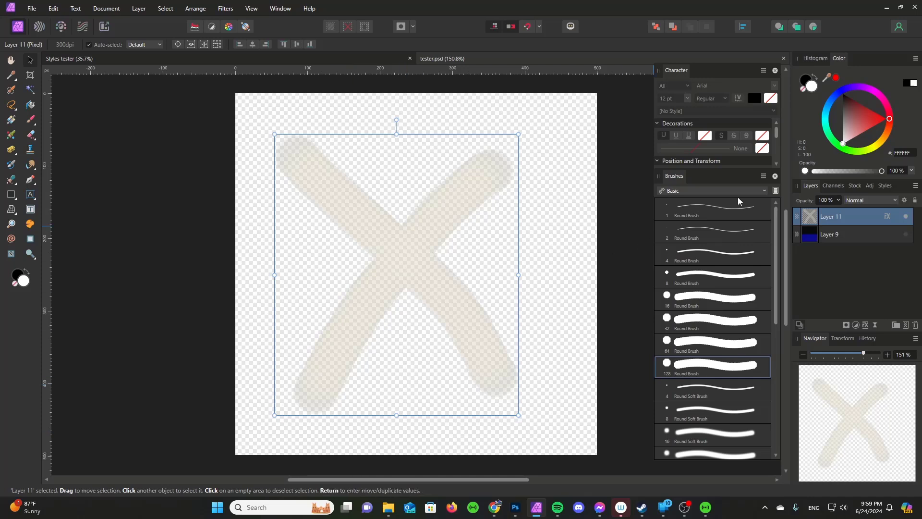
{"action": "left_click", "coordinate": [886, 186]}
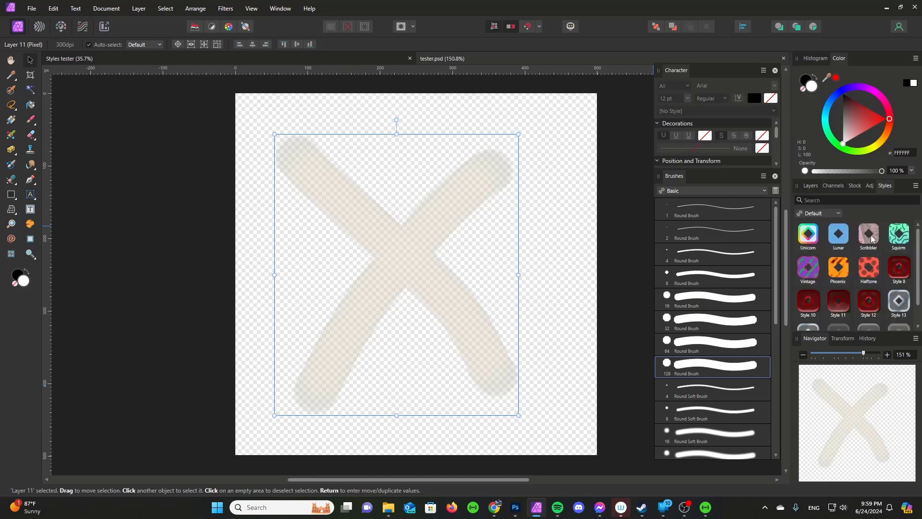
{"action": "scroll", "coordinate": [906, 300], "scroll_direction": "down", "scroll_amount": 1}
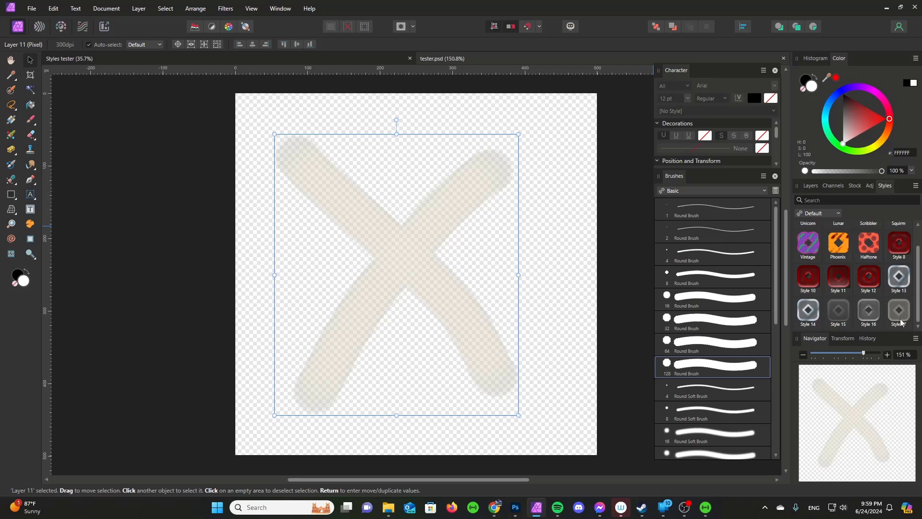
In the Styles tester document, apply Style 17 and then Style 10 to the brush-stroke layer.
{"action": "left_click", "coordinate": [112, 61]}
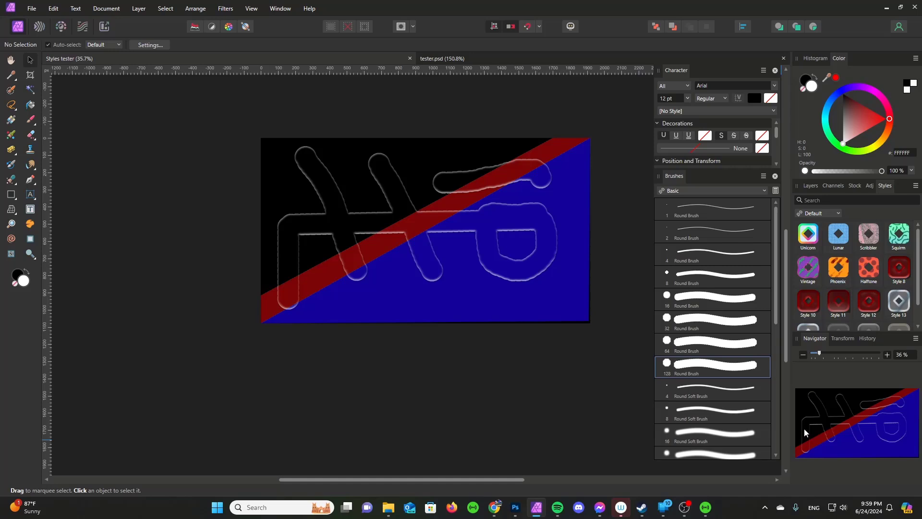
{"action": "scroll", "coordinate": [885, 283], "scroll_direction": "down", "scroll_amount": 1}
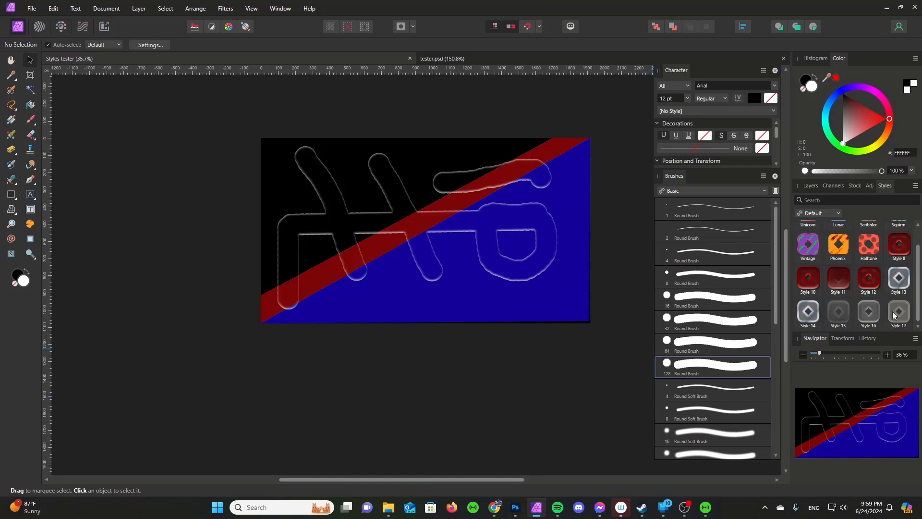
{"action": "left_click", "coordinate": [546, 249]}
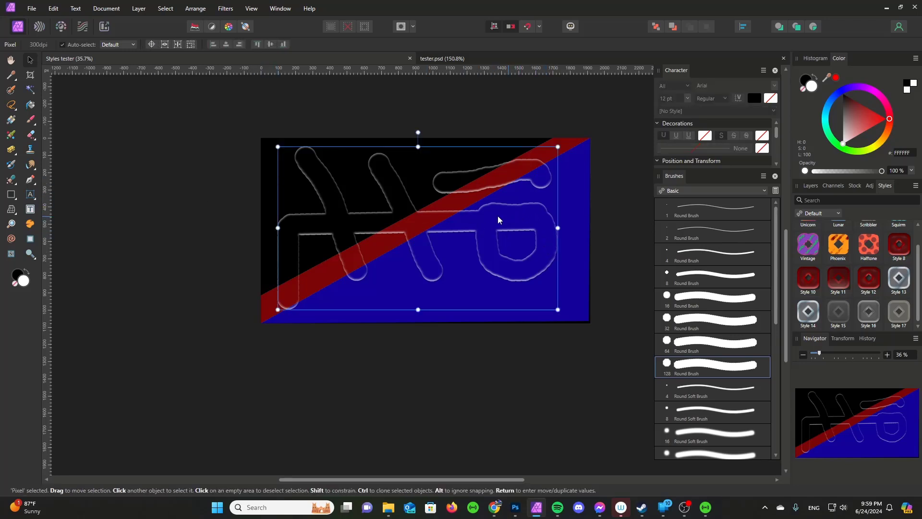
{"action": "left_click", "coordinate": [904, 321]}
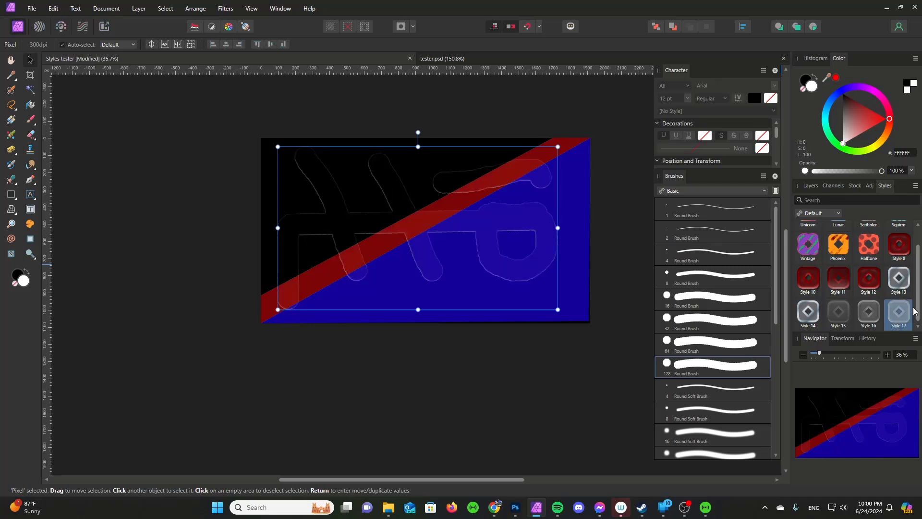
{"action": "left_click_drag", "start_coordinate": [918, 307], "coordinate": [919, 316]}
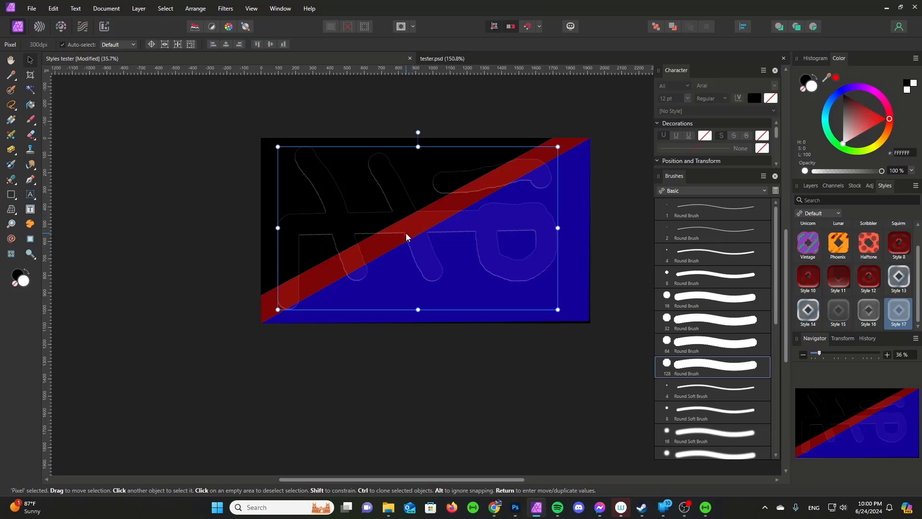
{"action": "left_click", "coordinate": [815, 275]}
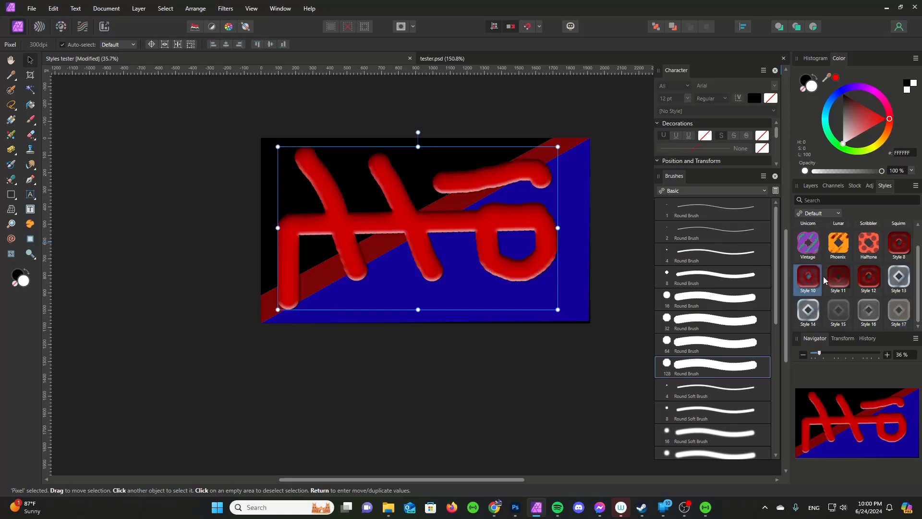
Try Styles 11 and 12 on the strokes, finishing with the glossy red Style 8.
{"action": "left_click", "coordinate": [845, 276]}
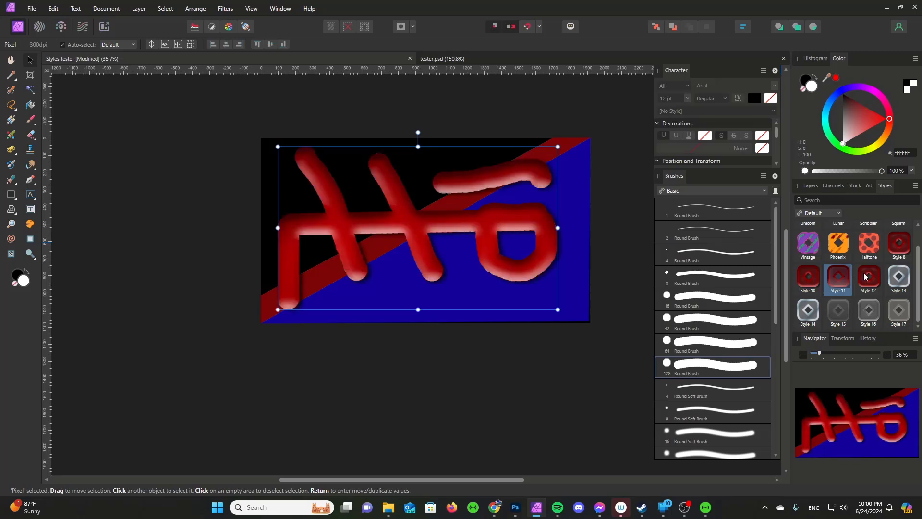
{"action": "left_click", "coordinate": [864, 277]}
{"action": "left_click", "coordinate": [866, 277]}
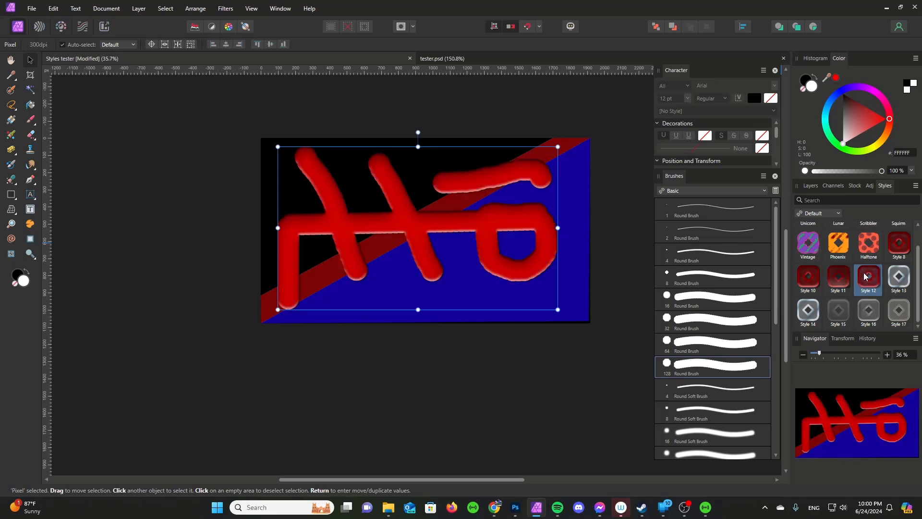
{"action": "left_click", "coordinate": [867, 275]}
{"action": "left_click", "coordinate": [898, 254]}
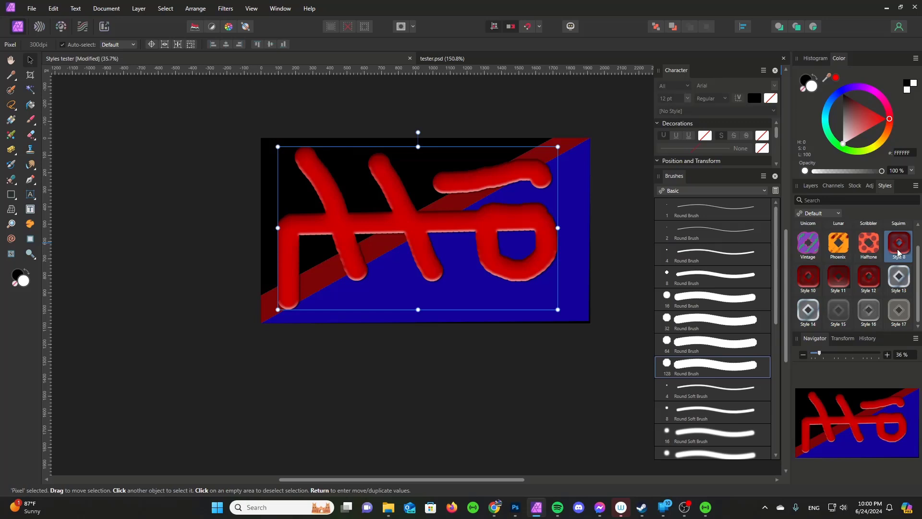